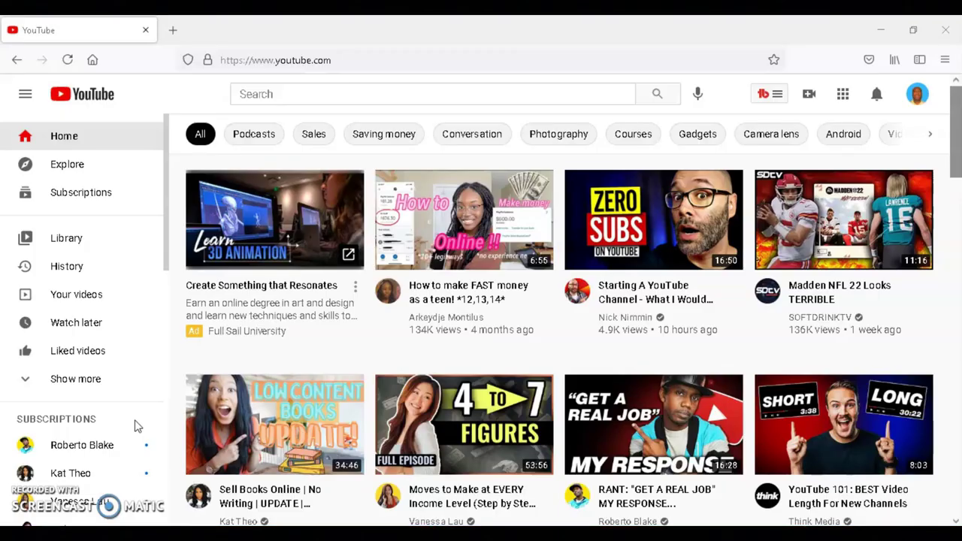
# Open TubeBuddy's Keyword Explorer and enter 'make passive' as the search term.
pyautogui.click(765, 96)
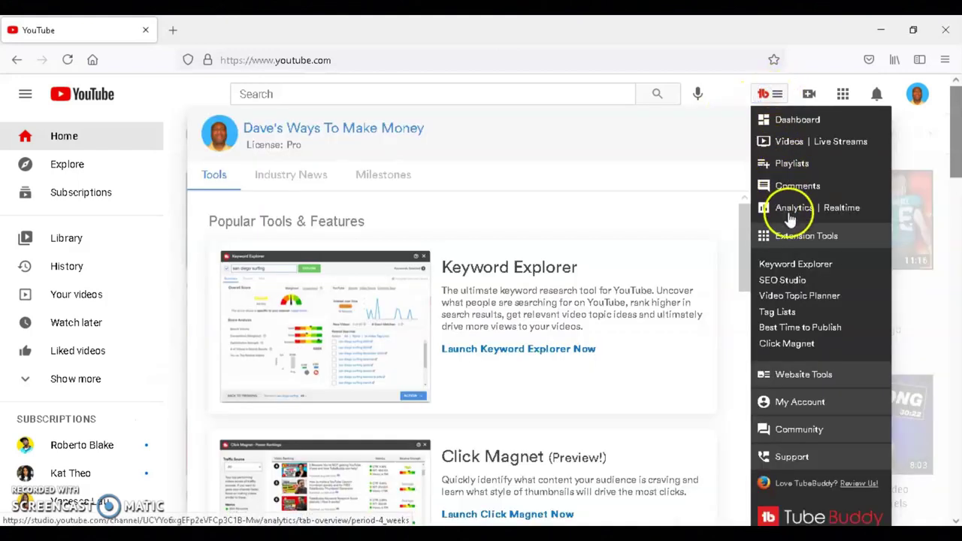
pyautogui.click(798, 265)
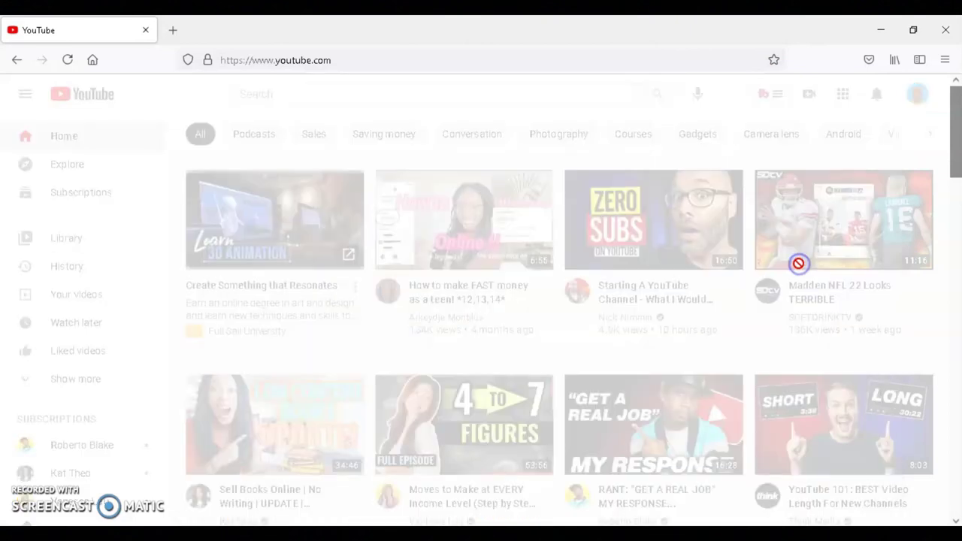
pyautogui.write('make pas')
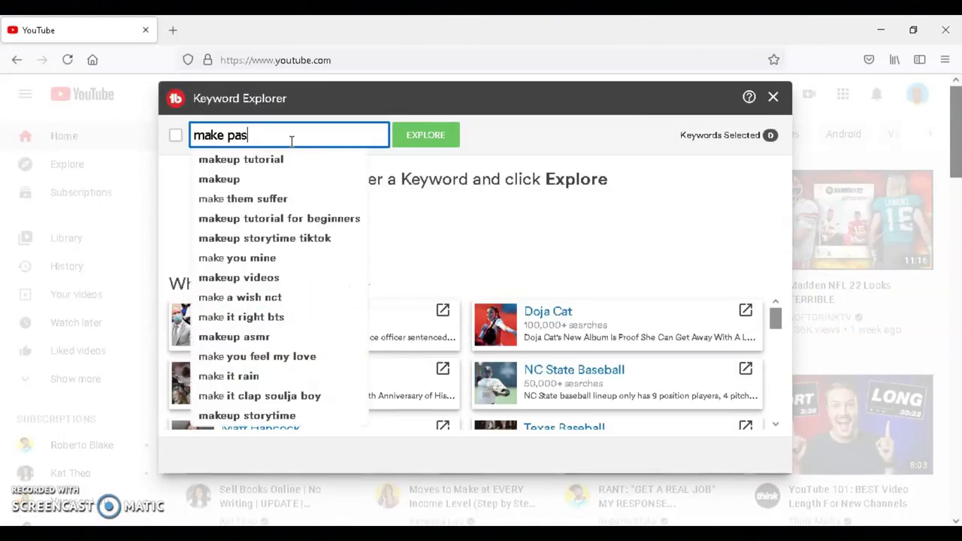
pyautogui.write('sive')
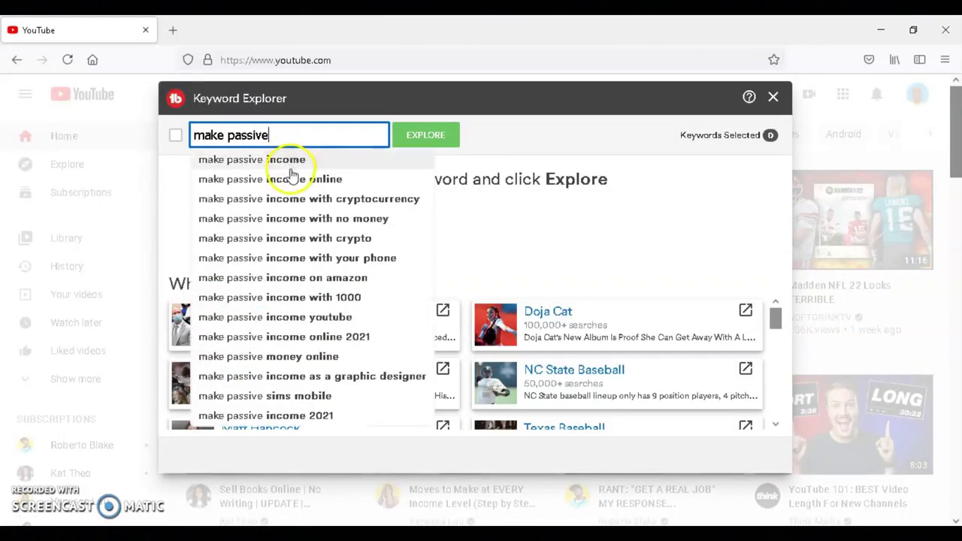
# Run the 'make passive income online' suggestion to get its Fair 34/100 score.
pyautogui.click(293, 182)
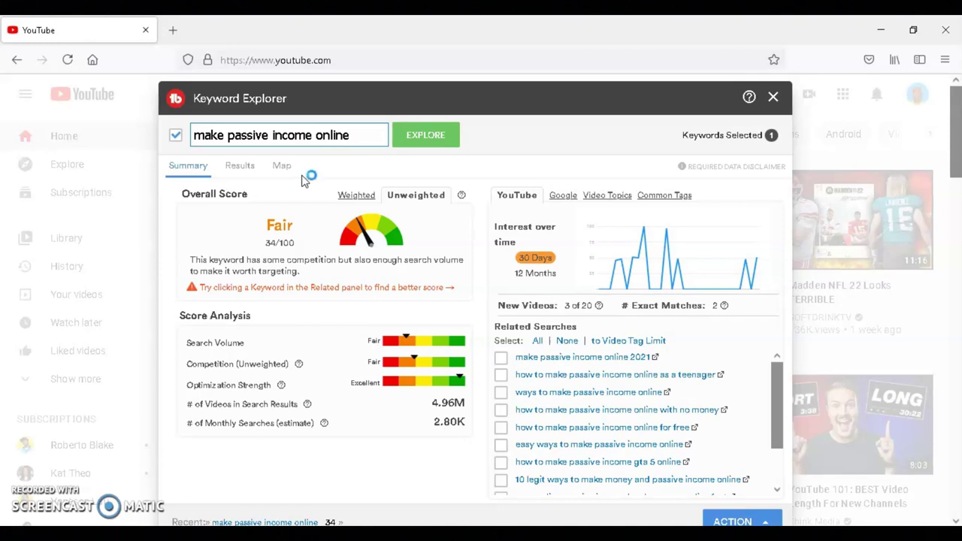
# Switch related searches to Video Topics ideas for 'make passive income online'.
pyautogui.click(610, 197)
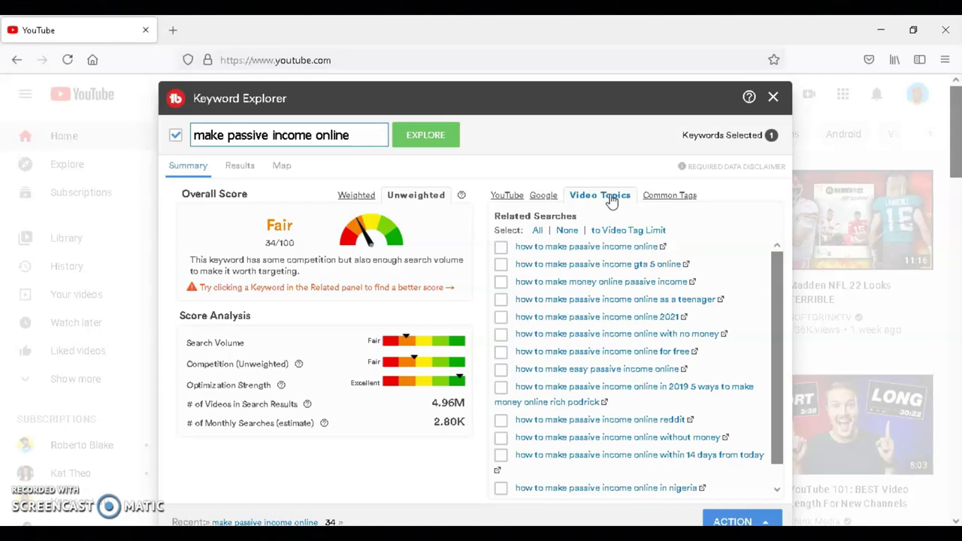
# Load the related search 'how to make passive income online' for scoring.
pyautogui.click(594, 248)
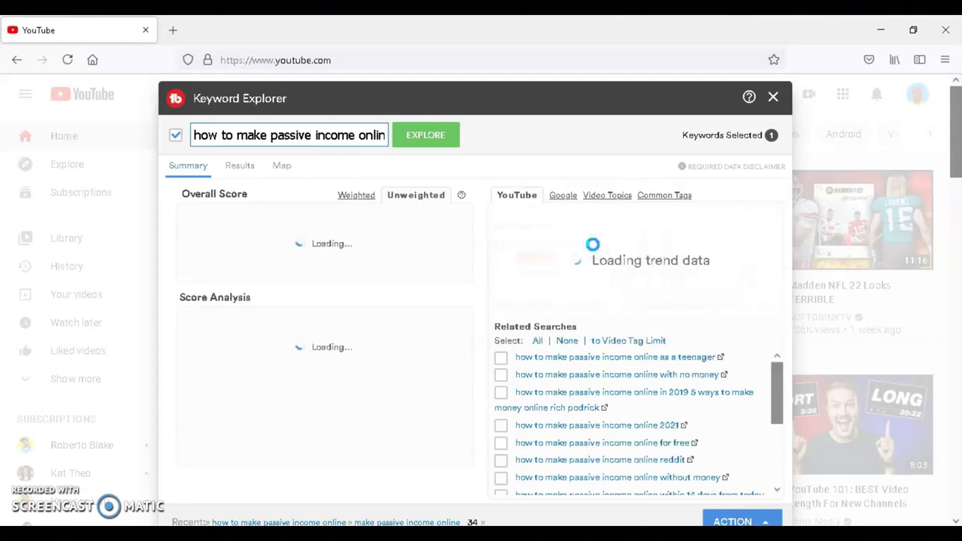